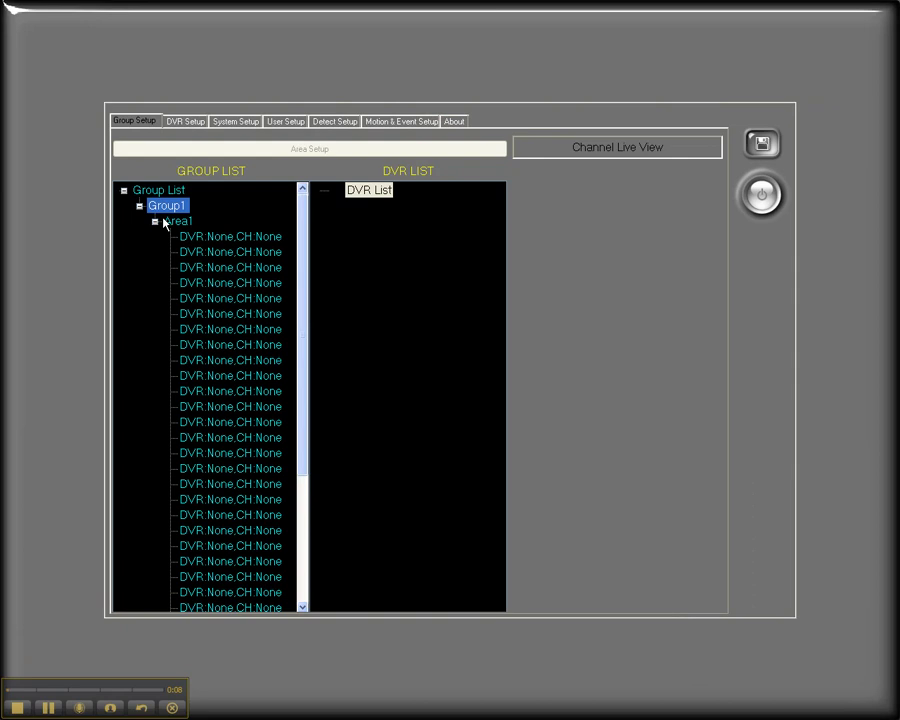
# Collapse Area1's empty channel slots under Group1 and select the DVR List root.
pyautogui.click(157, 221)
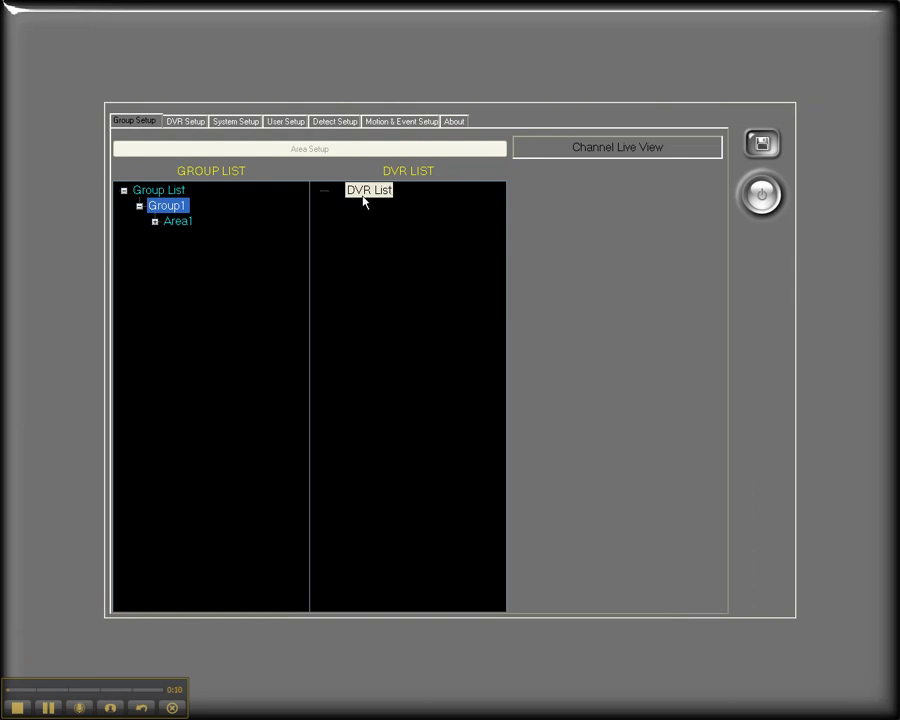
pyautogui.click(364, 194)
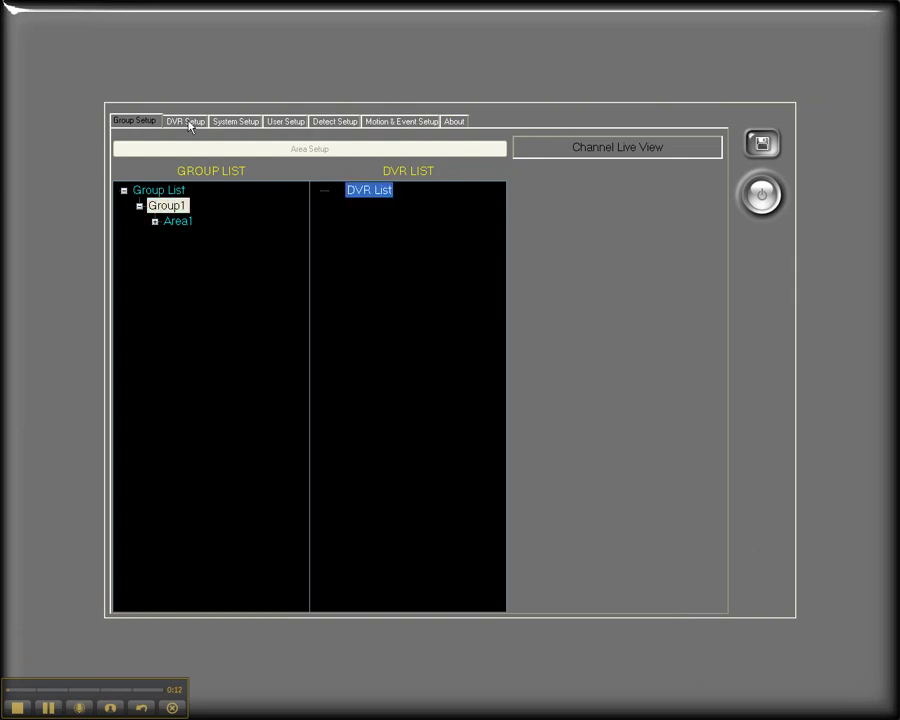
# Add a new DVR at 192.168.1.108 with the admin login and password, and connect to it.
pyautogui.click(186, 121)
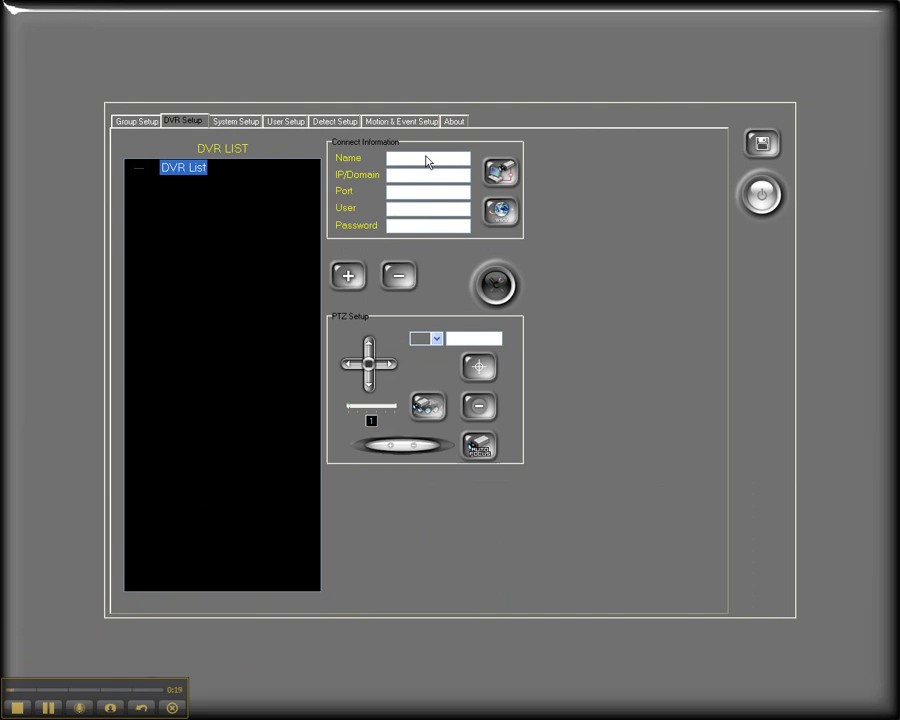
pyautogui.click(345, 277)
pyautogui.click(446, 175)
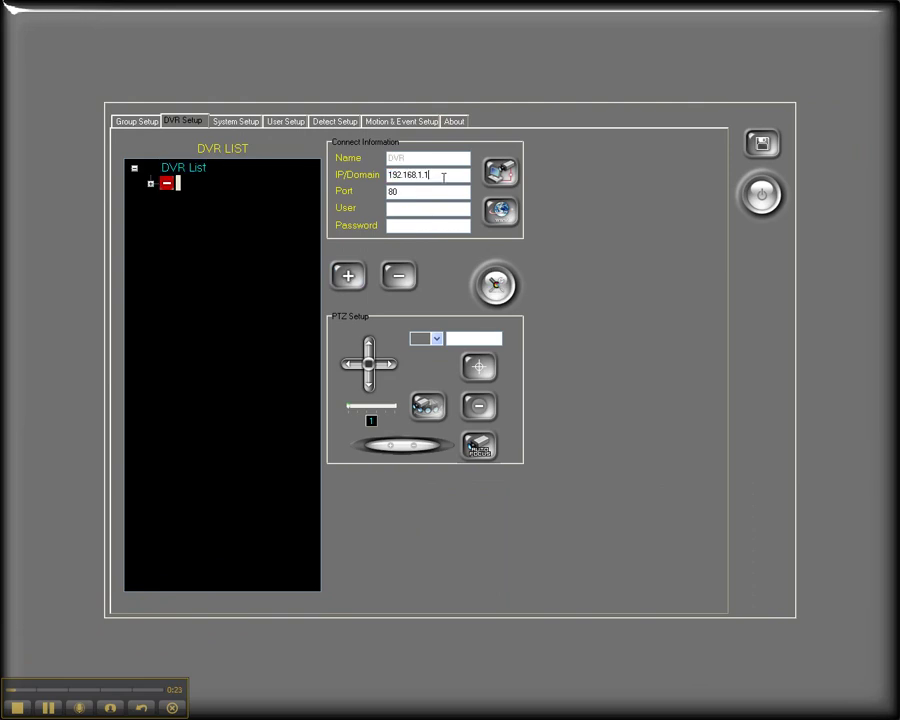
pyautogui.write('08')
pyautogui.click(401, 194)
pyautogui.write('admin')
pyautogui.press('Tab')
pyautogui.write('admin')
pyautogui.click(500, 174)
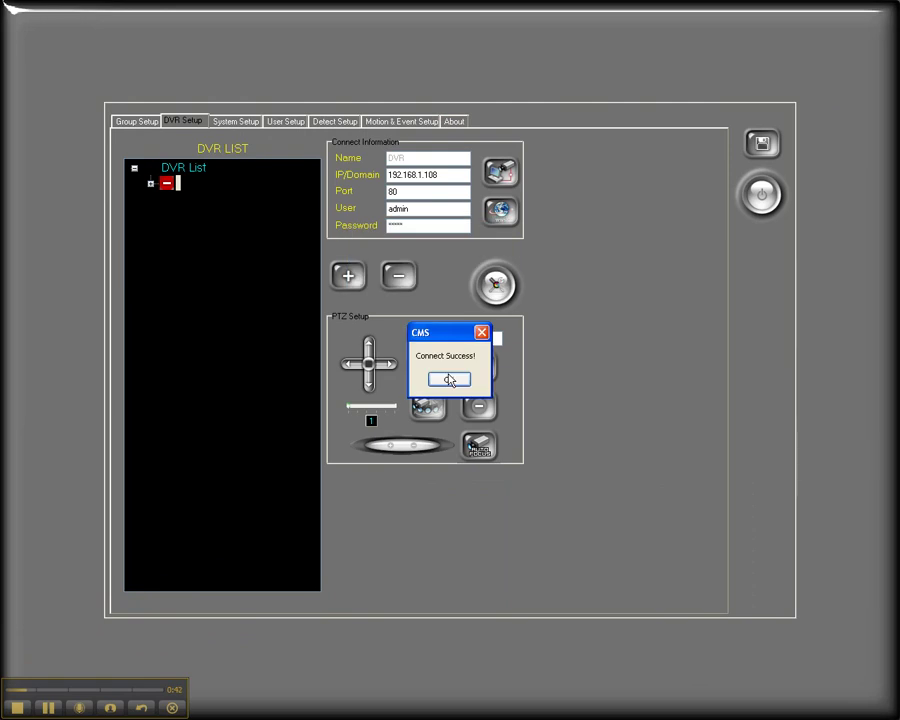
pyautogui.click(448, 379)
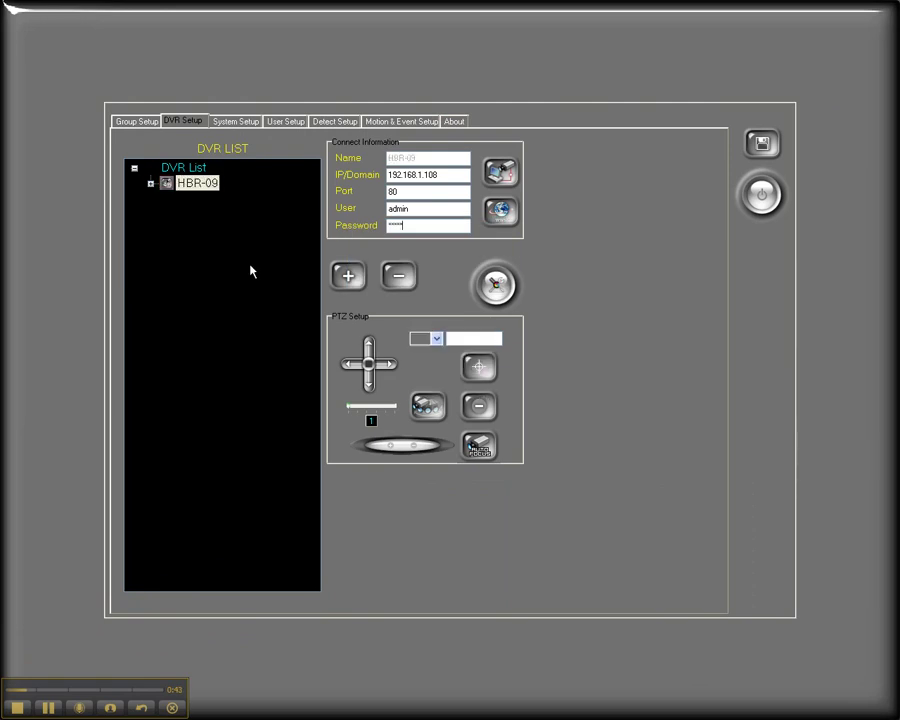
# Expand HBR-09 to list channels CH01–CH09 and save the DVR setup.
pyautogui.click(150, 185)
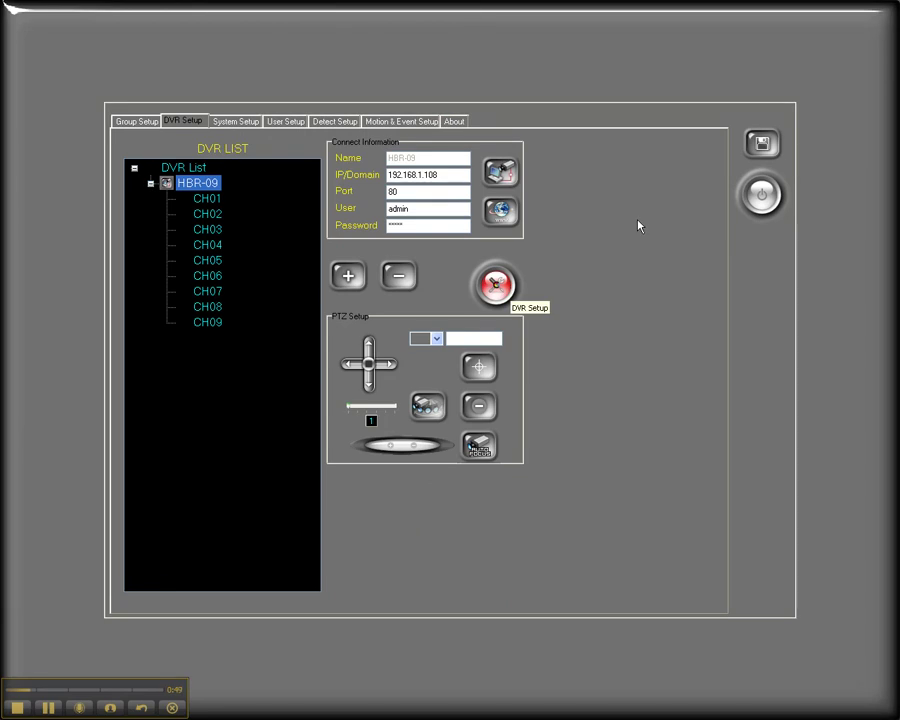
pyautogui.click(760, 146)
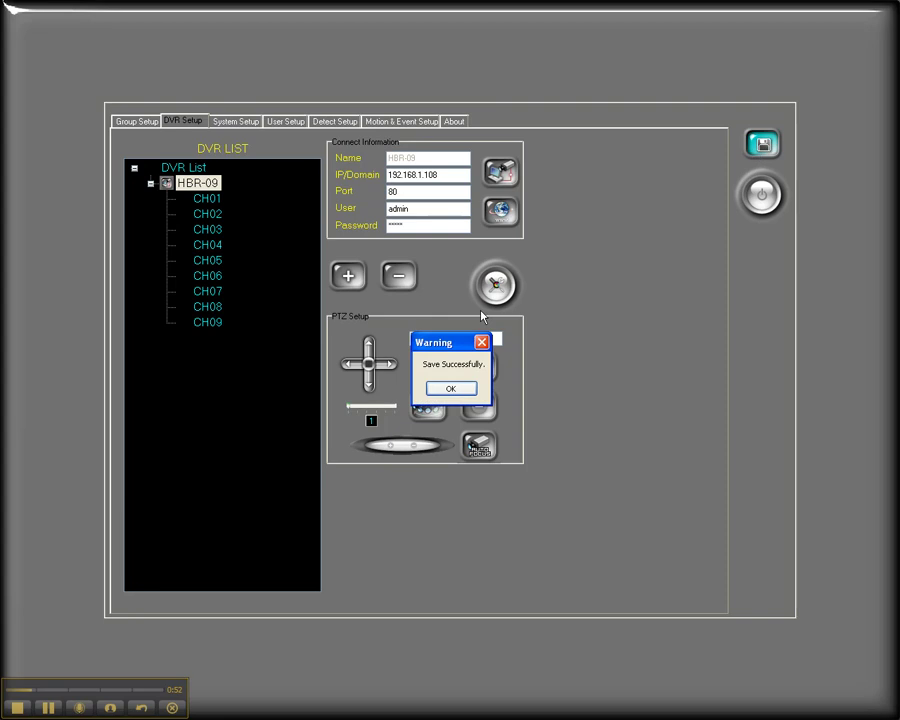
pyautogui.click(472, 387)
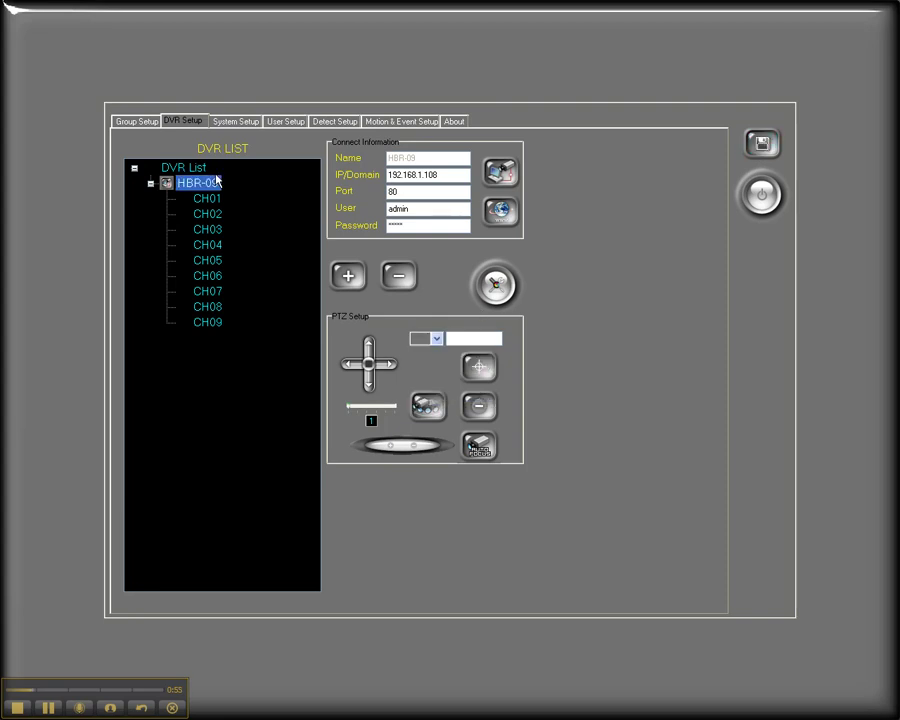
# Drag HBR-09 into Area1's first slot under Group1 so CH01–CH09 fill Area1, and save.
pyautogui.click(138, 122)
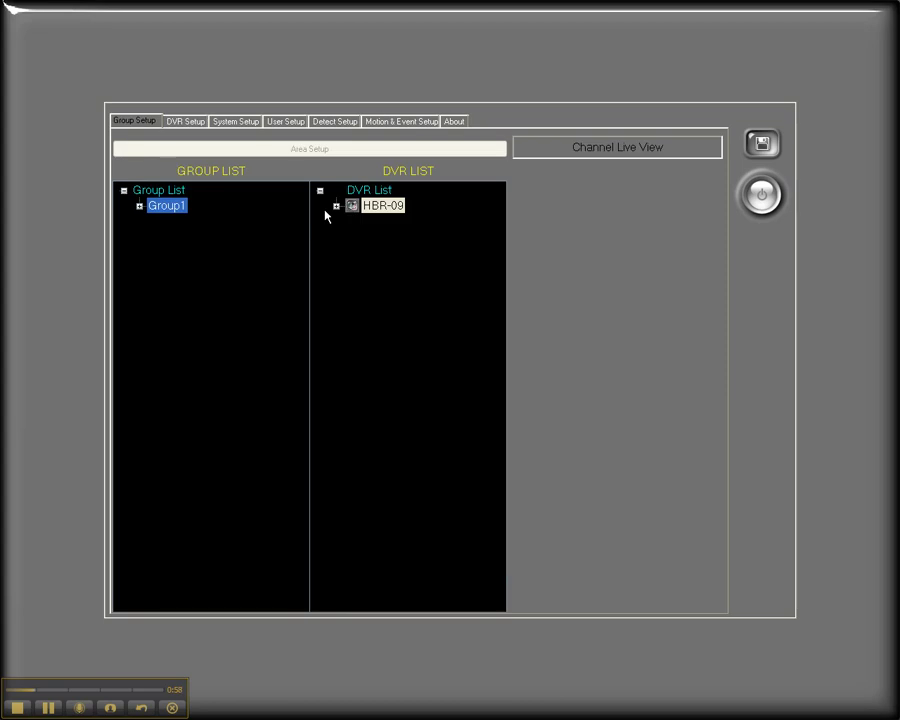
pyautogui.click(336, 206)
pyautogui.click(140, 206)
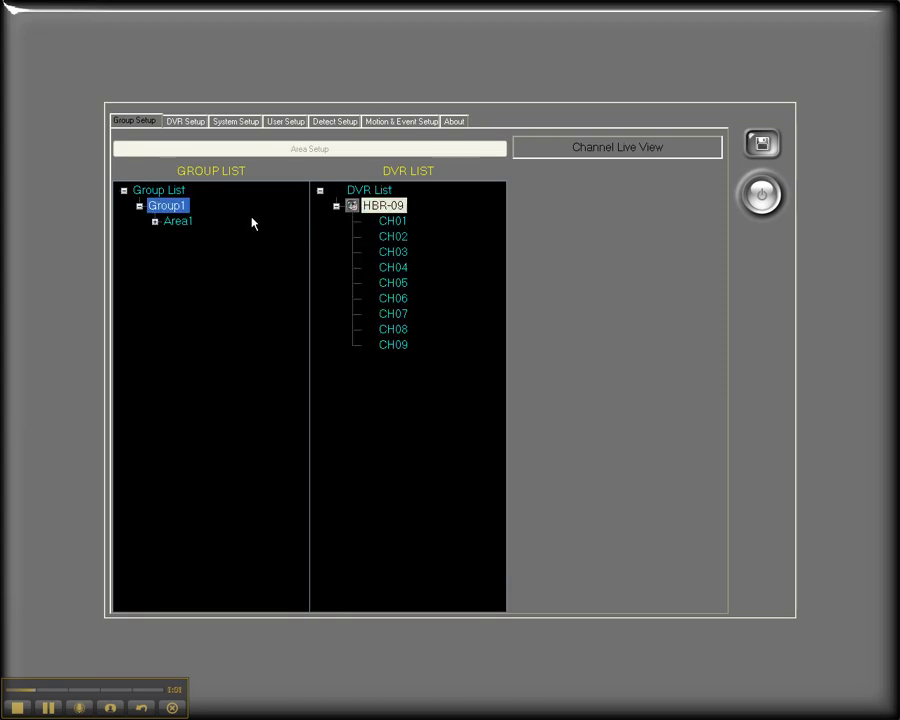
pyautogui.click(155, 221)
pyautogui.moveTo(383, 205); pyautogui.dragTo(262, 212)
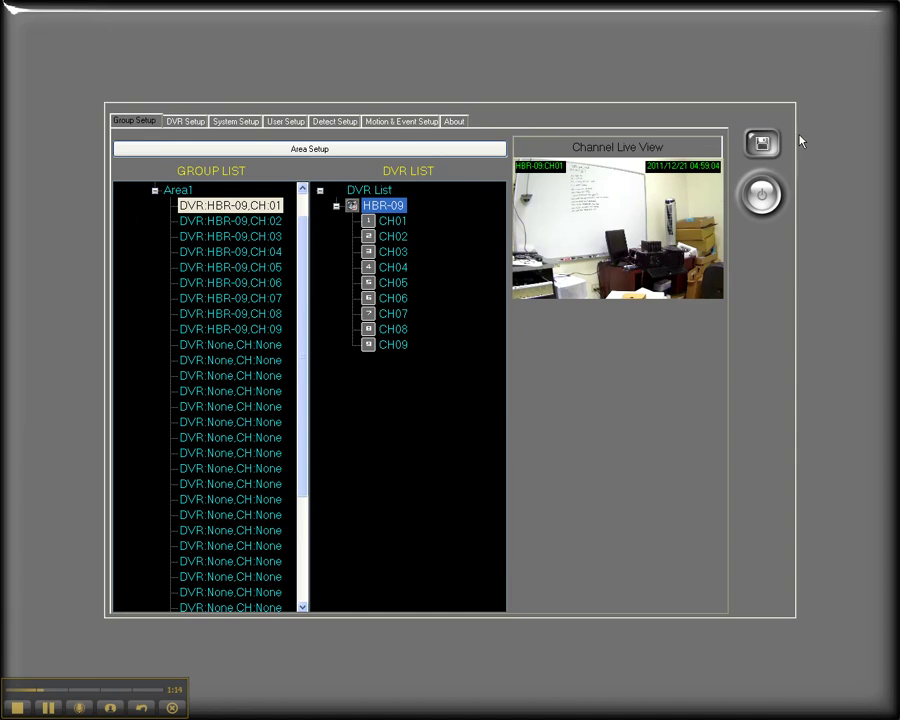
pyautogui.click(762, 143)
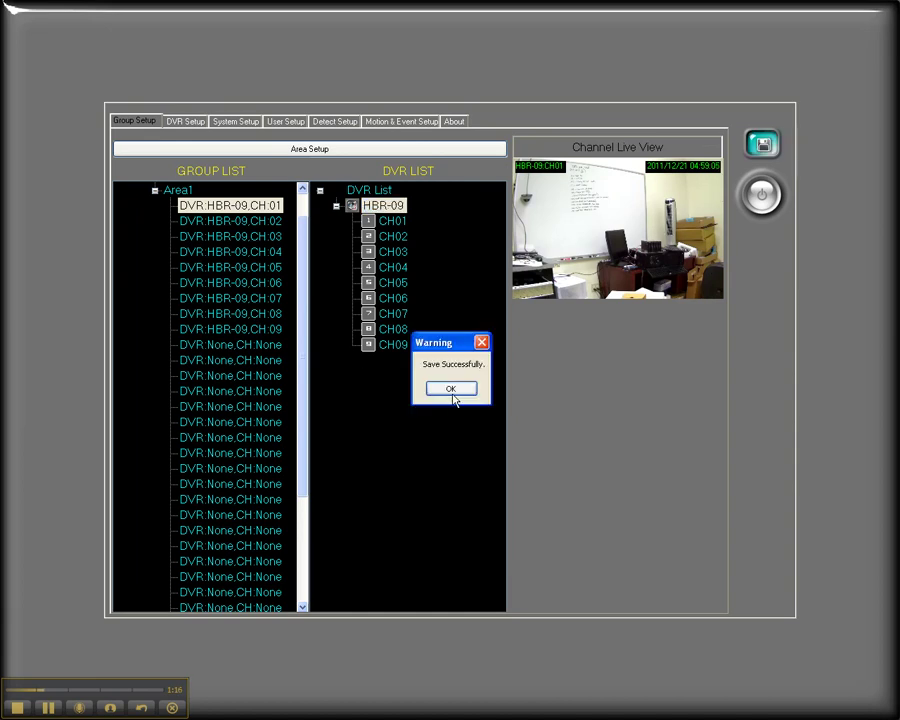
pyautogui.click(450, 389)
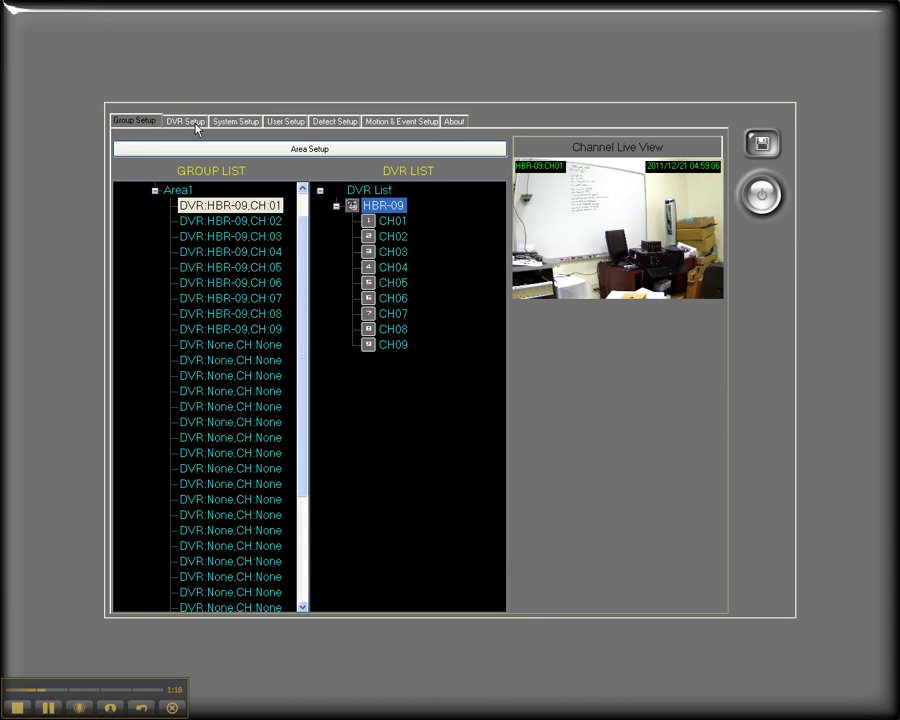
# Browse HBR-09's DVR Config Alarm, Disk and System tabs and camera 1's IP-CAM settings (192.168.1.228).
pyautogui.click(195, 123)
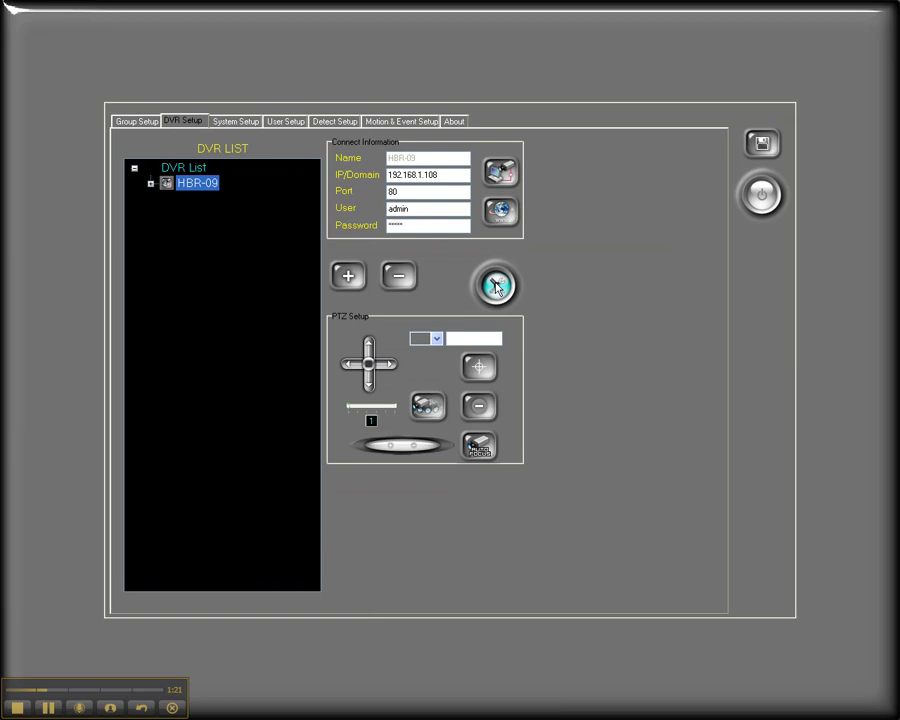
pyautogui.click(497, 287)
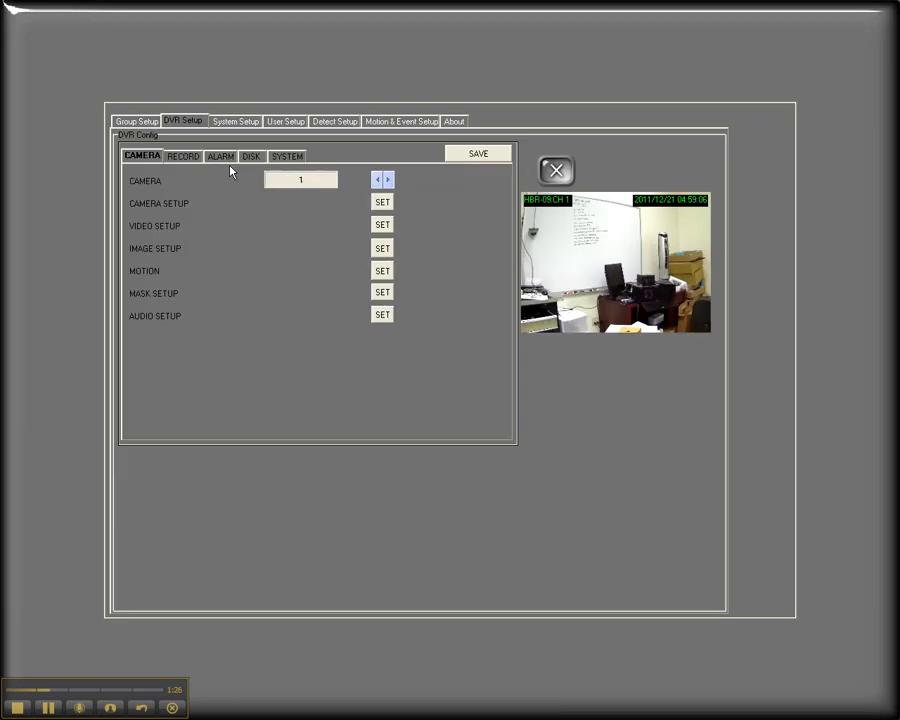
pyautogui.click(221, 157)
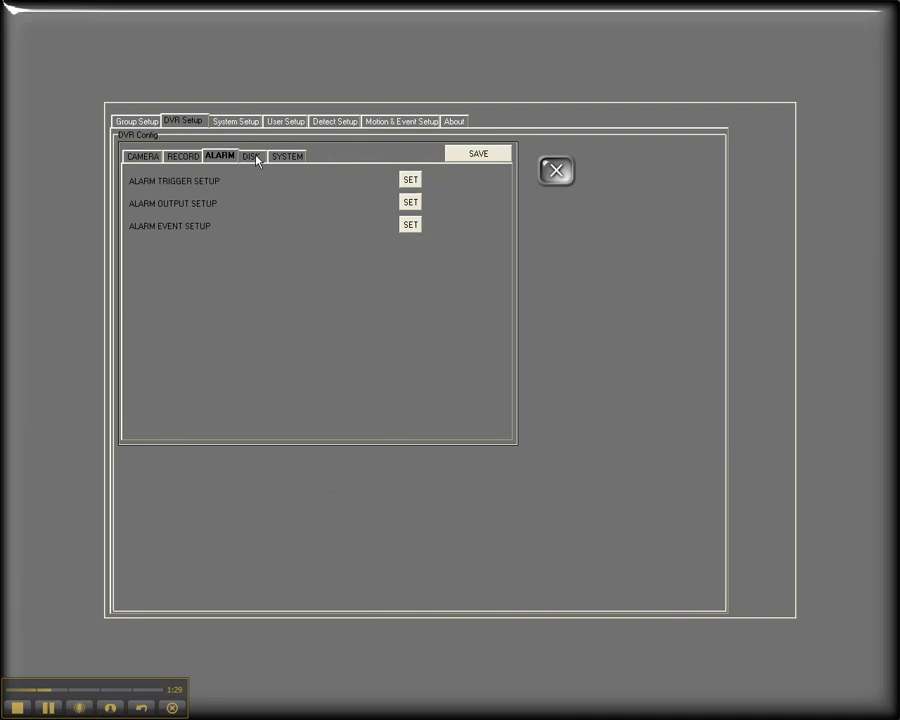
pyautogui.click(254, 158)
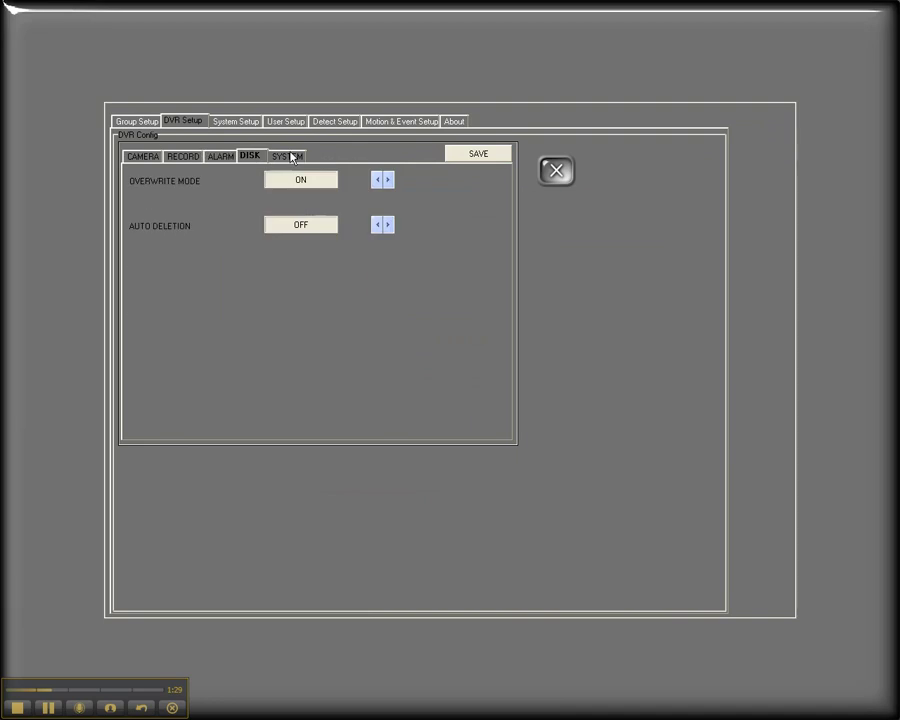
pyautogui.click(290, 157)
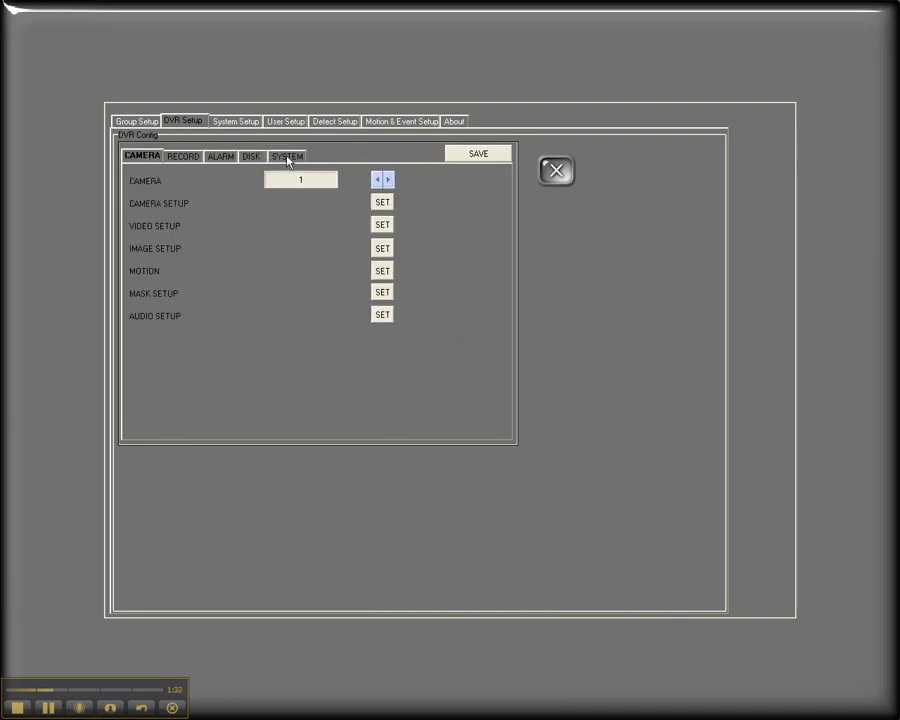
pyautogui.click(383, 226)
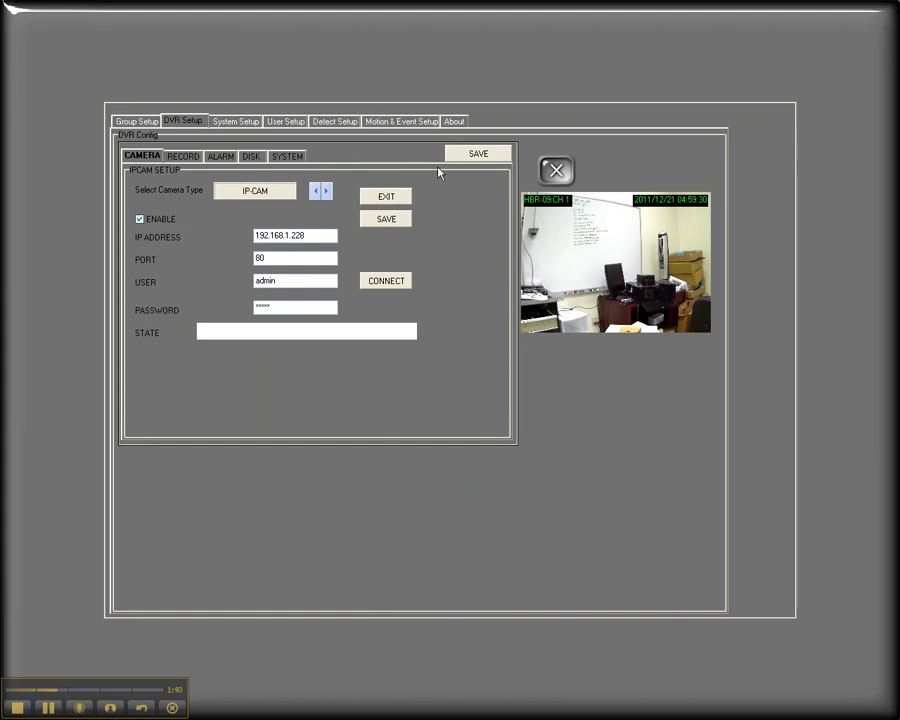
pyautogui.click(386, 197)
# Turn on Use Overlay, keep a 3-second sequence interval and English as the interface language.
pyautogui.click(237, 122)
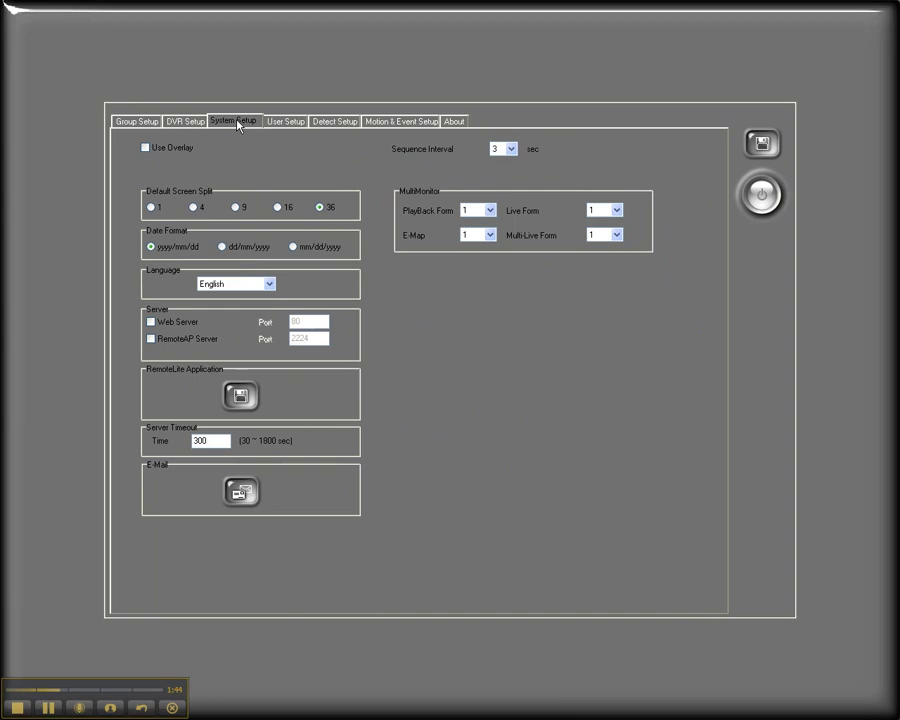
pyautogui.click(180, 150)
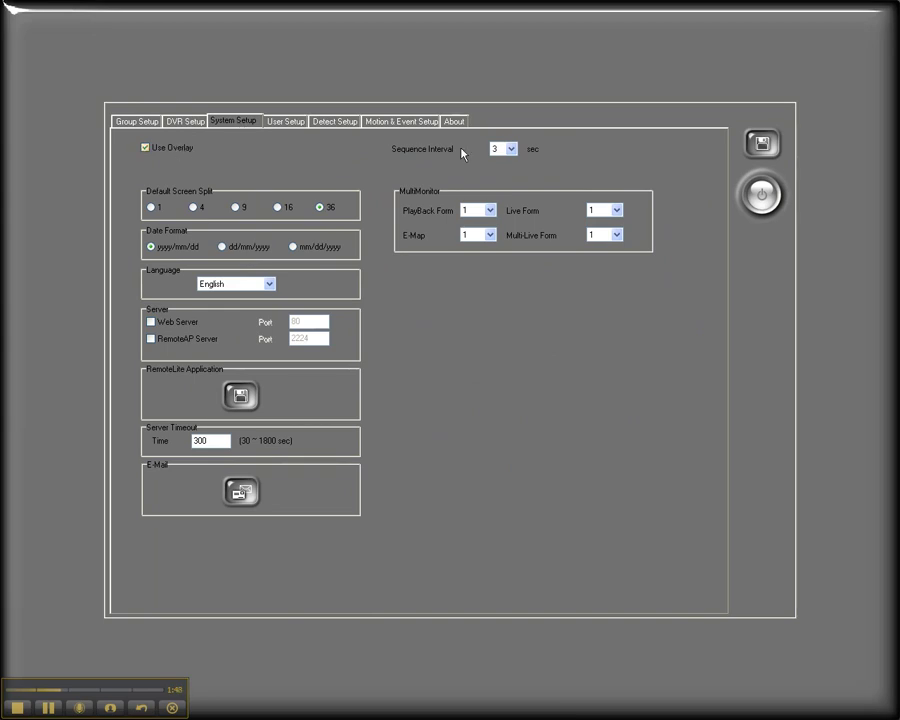
pyautogui.click(512, 150)
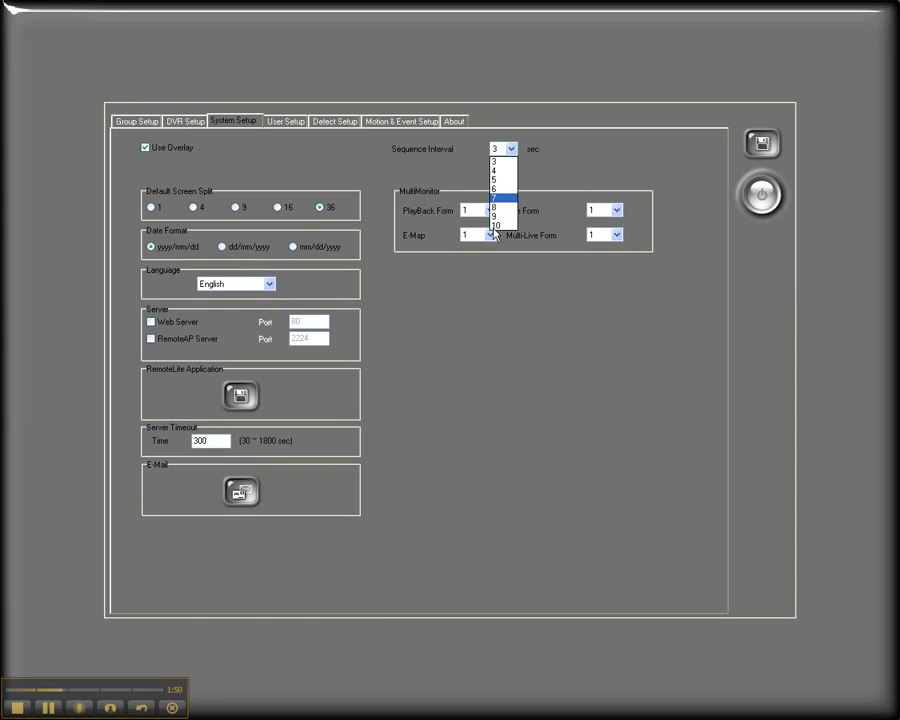
pyautogui.click(496, 161)
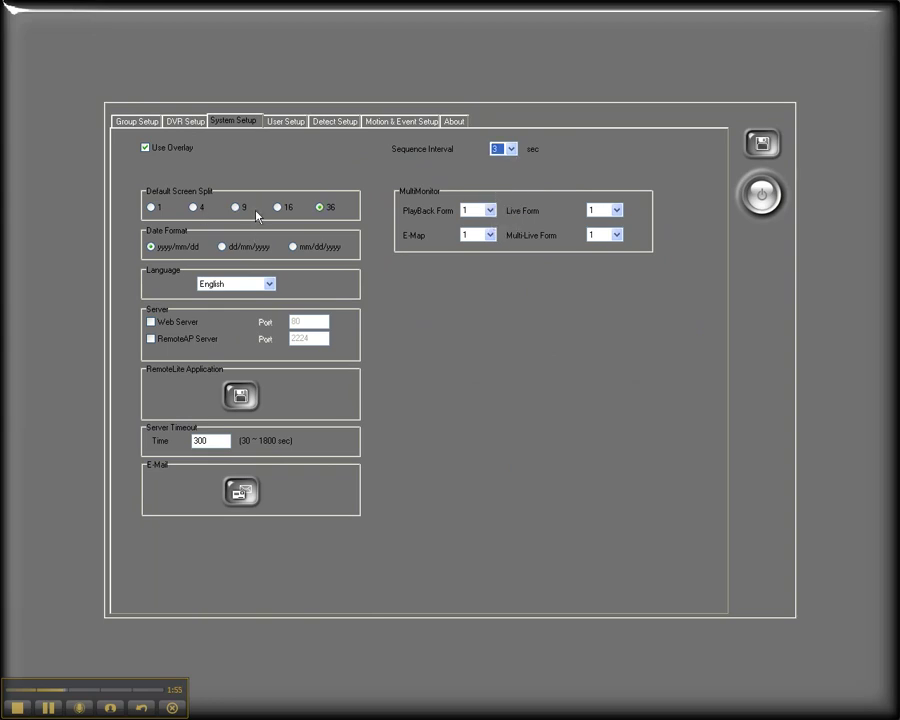
pyautogui.click(255, 284)
pyautogui.scroll(1, 268, 333)
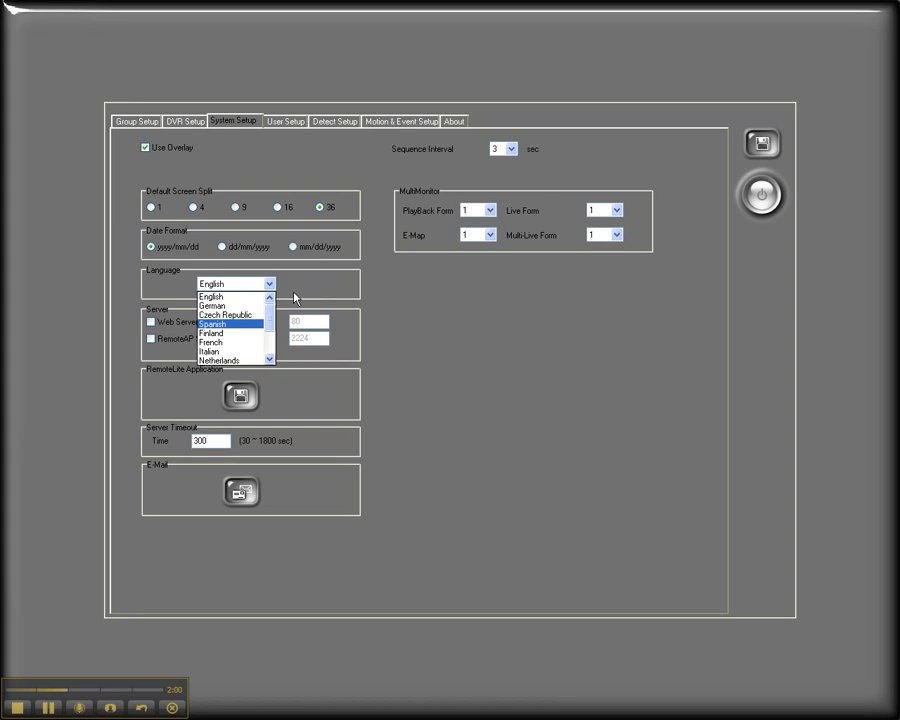
pyautogui.click(358, 307)
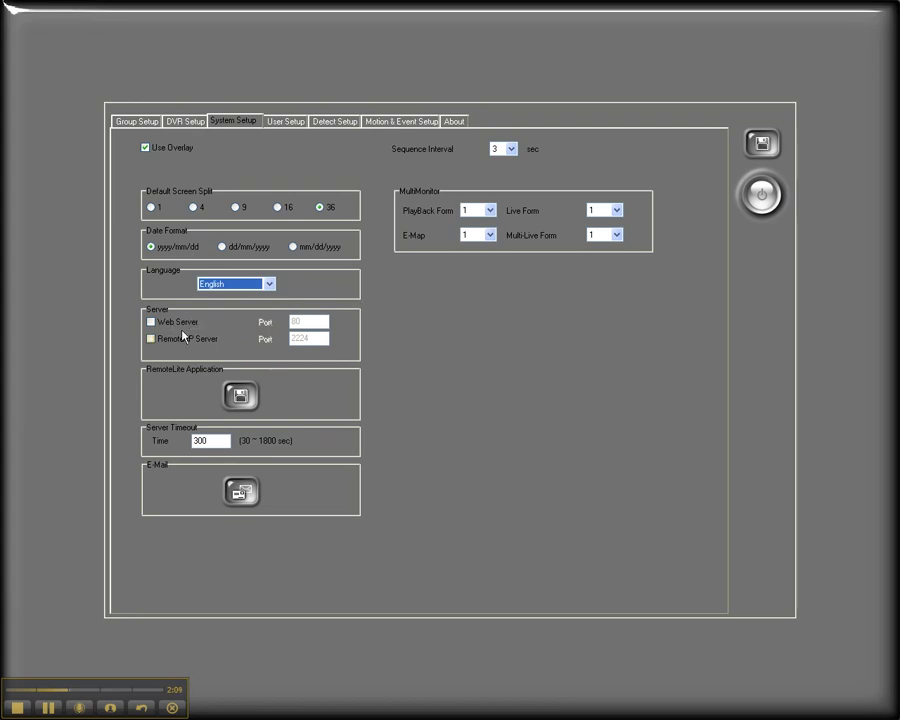
# Enable the RemoteAP server on port 2224 and leave the web server off.
pyautogui.click(183, 337)
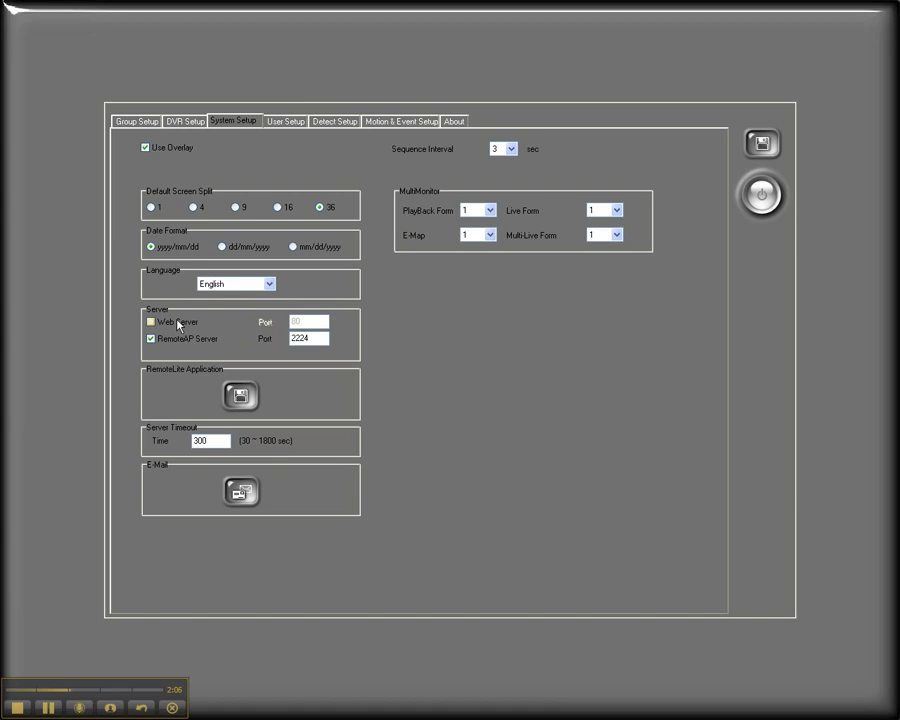
pyautogui.click(180, 324)
pyautogui.click(180, 324)
# Review the RemoteLite export details (server IP 192.168.1.6, port, target file), then close the window.
pyautogui.click(243, 405)
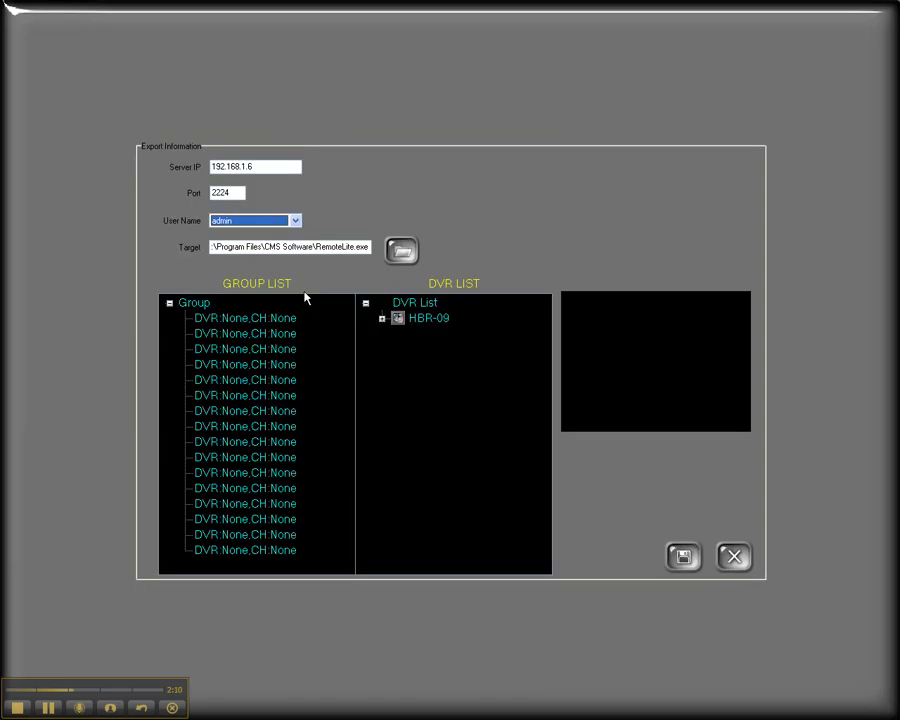
pyautogui.click(276, 166)
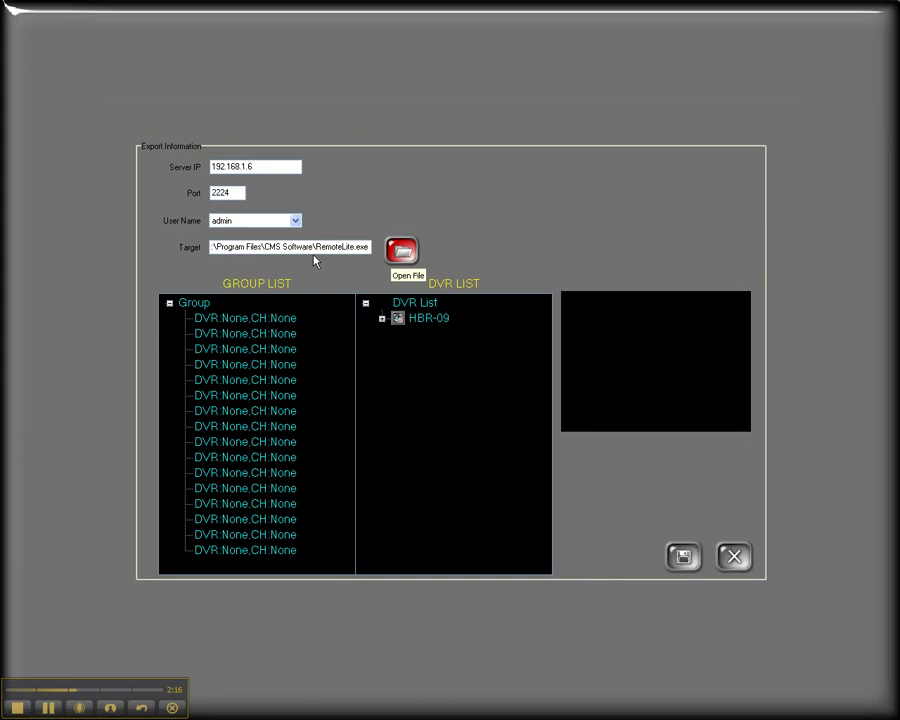
pyautogui.click(414, 252)
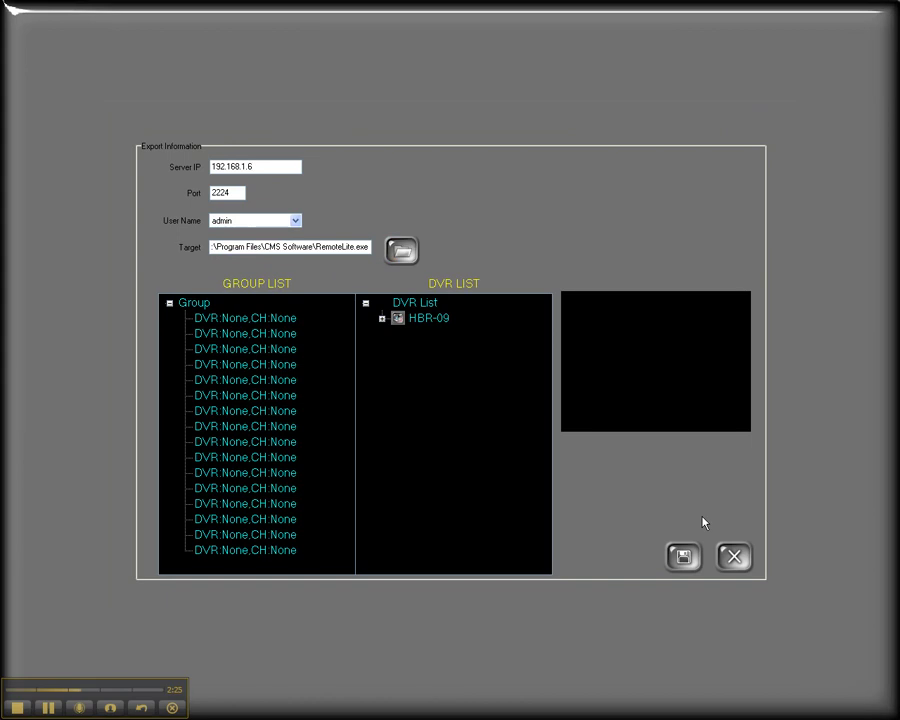
pyautogui.click(735, 558)
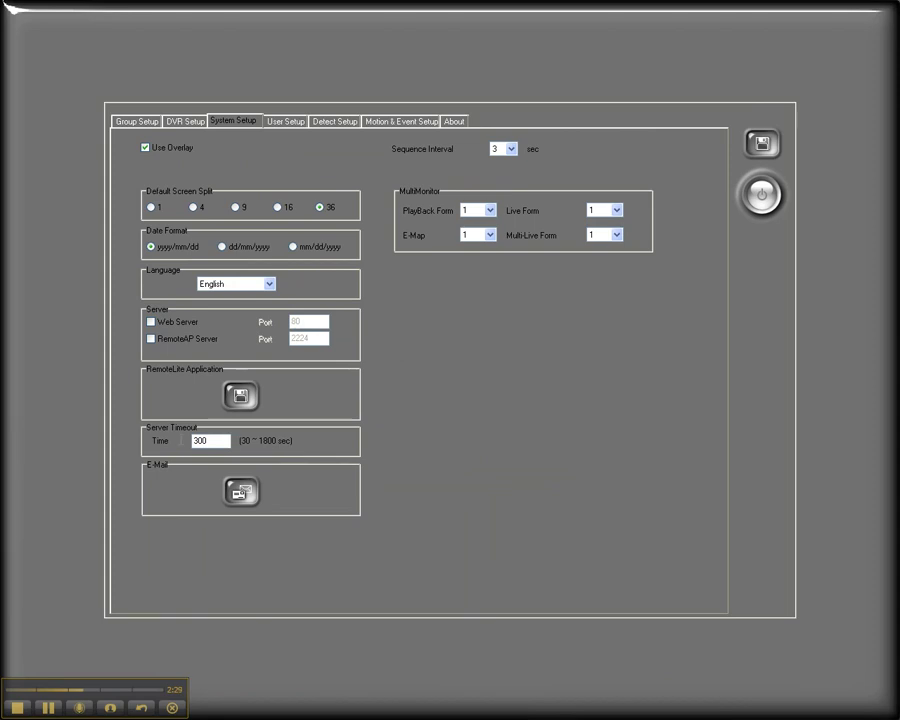
pyautogui.doubleClick(199, 440)
pyautogui.click(240, 492)
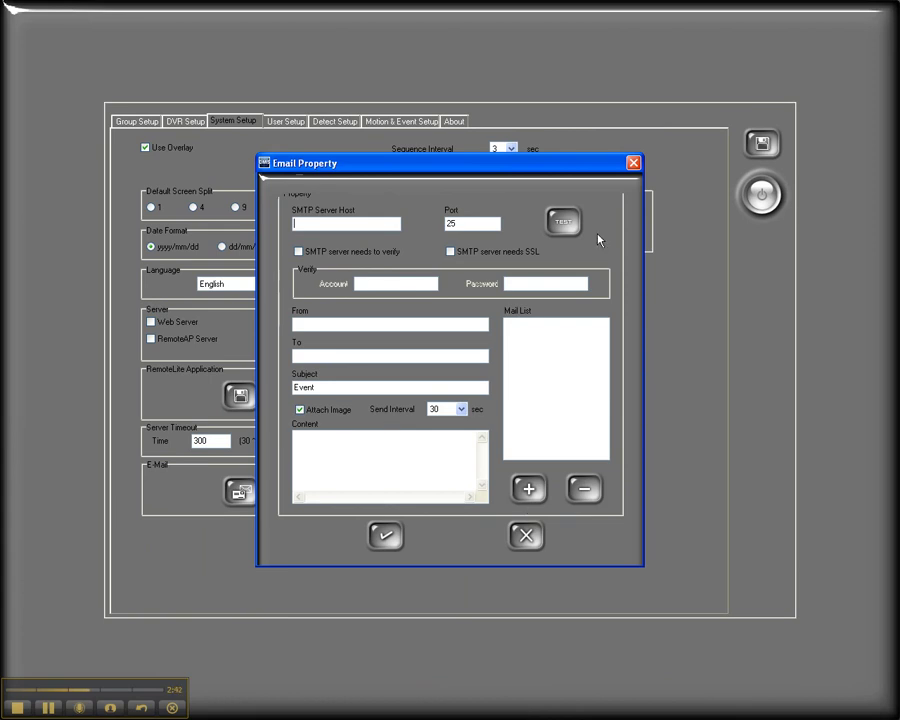
pyautogui.press('Escape')
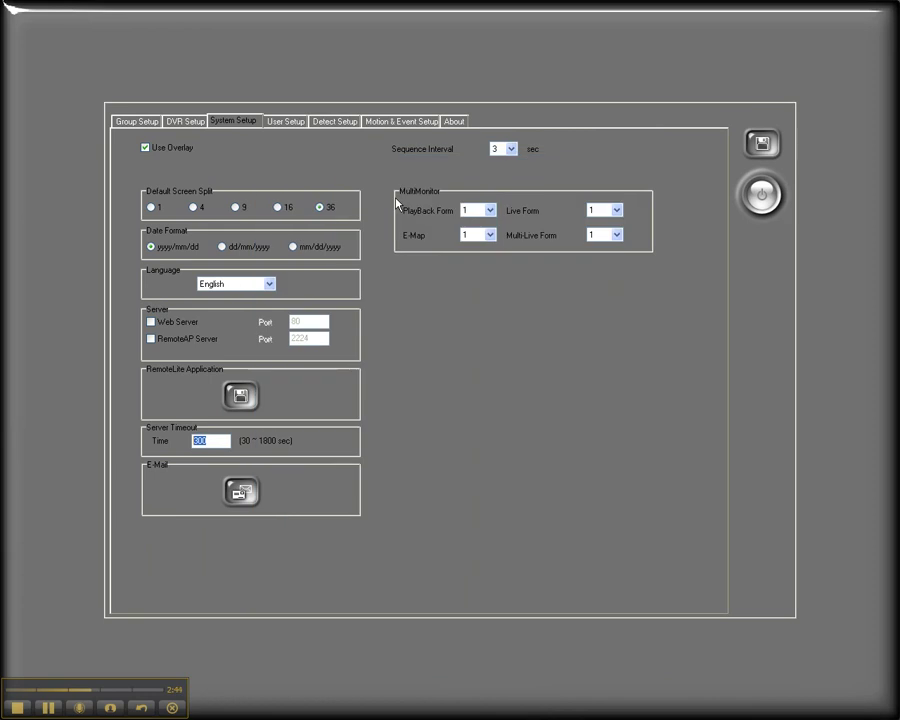
pyautogui.click(491, 212)
# Check the playback monitor options, then toggle the user group's PlayBack and IVS rights off and back on.
pyautogui.click(489, 213)
pyautogui.click(284, 122)
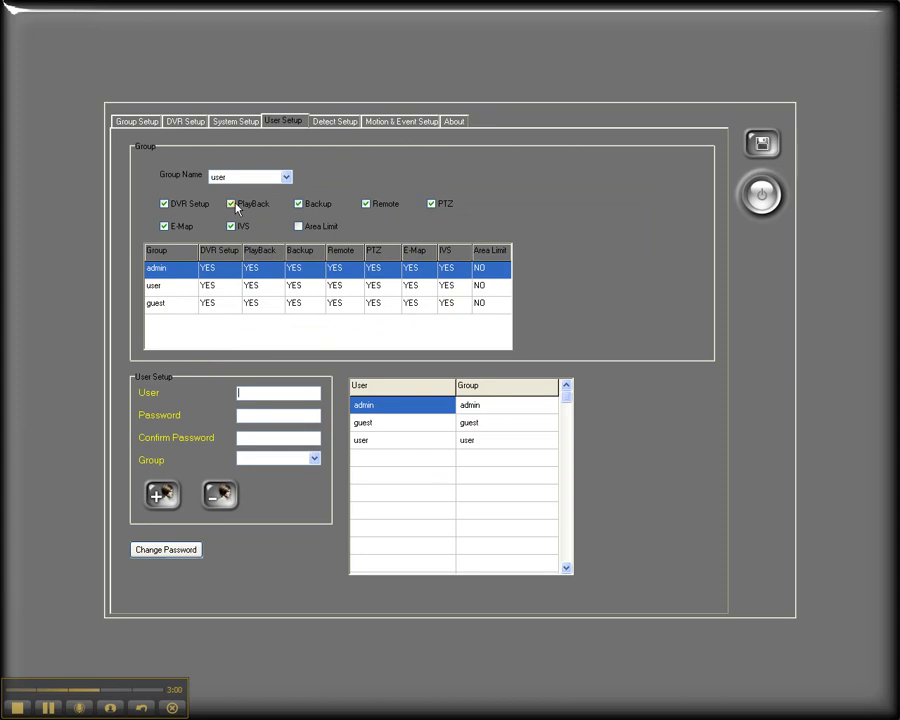
pyautogui.click(232, 204)
pyautogui.click(231, 226)
pyautogui.click(231, 204)
pyautogui.click(231, 226)
# Add a Missing Object detection rule to HBR-09's CH01.
pyautogui.click(330, 121)
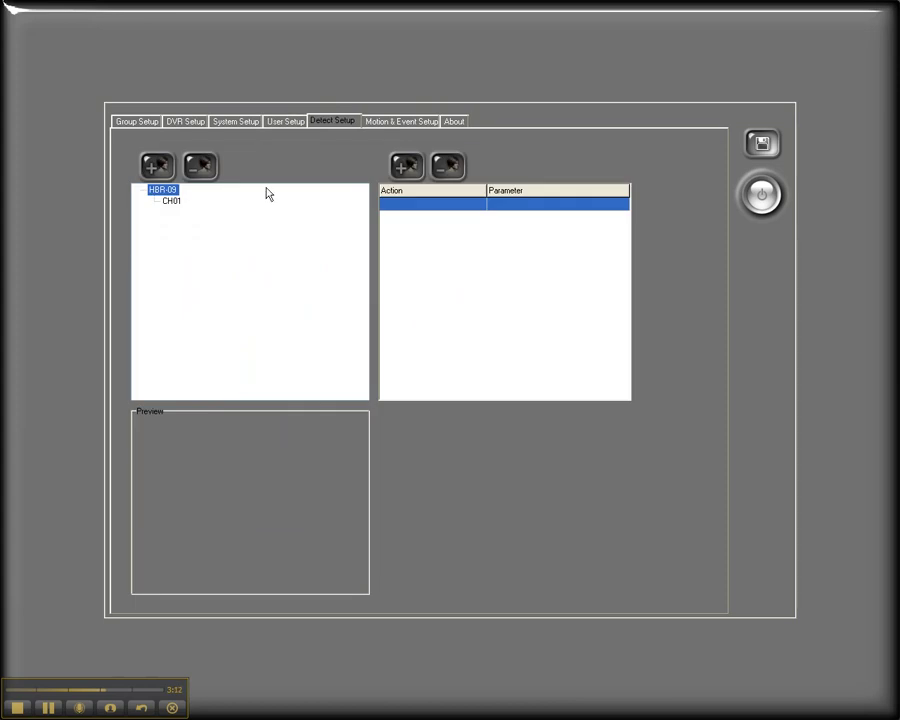
pyautogui.click(175, 203)
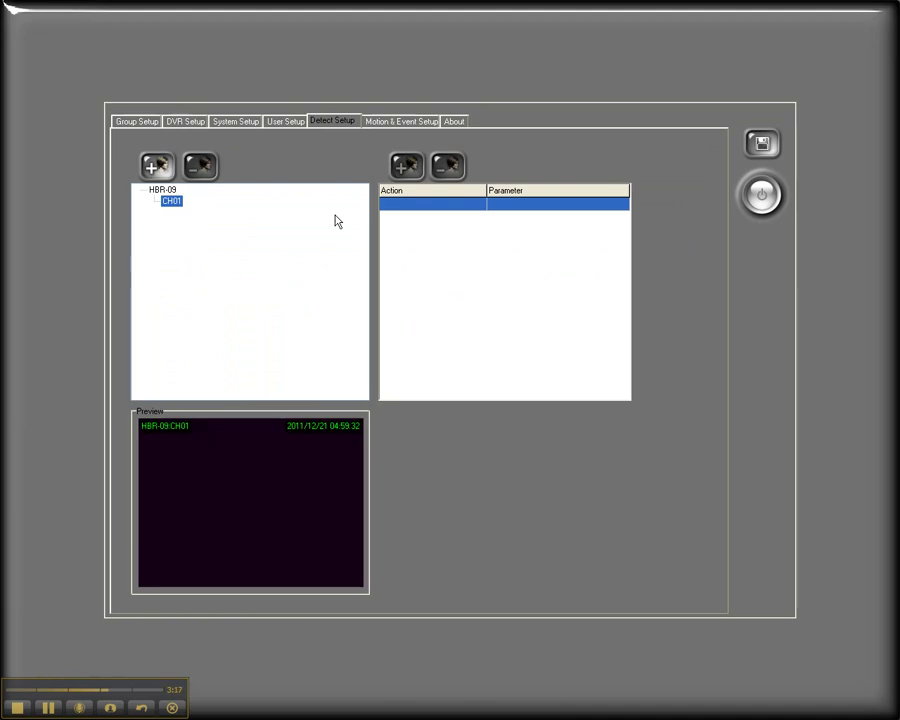
pyautogui.doubleClick(178, 206)
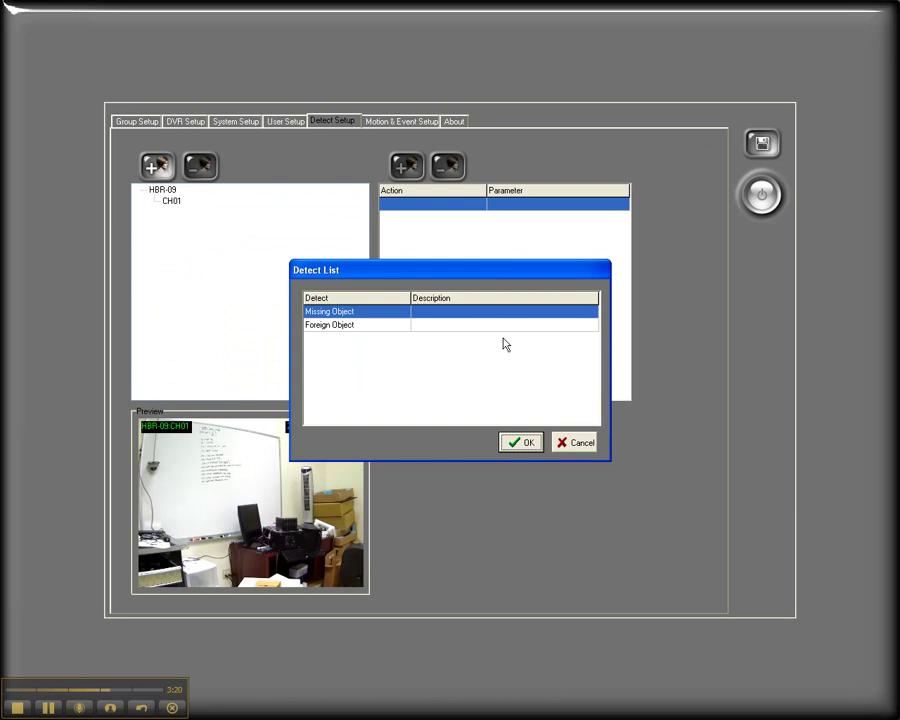
pyautogui.doubleClick(450, 318)
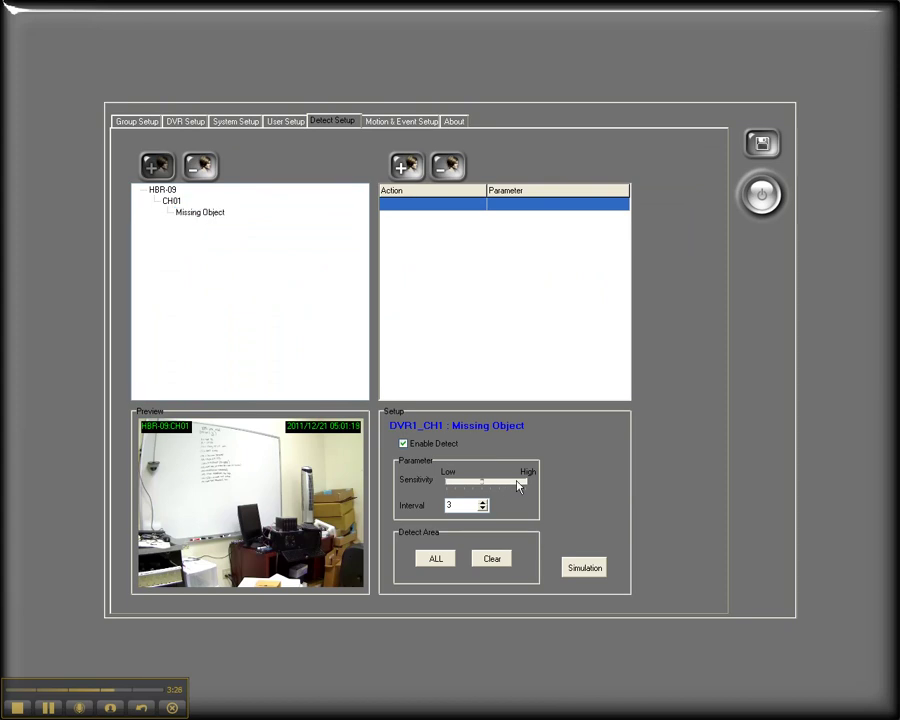
# Raise the sensitivity, draw then clear a detection area, and delete the Missing Object rule.
pyautogui.click(517, 484)
pyautogui.moveTo(297, 456); pyautogui.dragTo(391, 539)
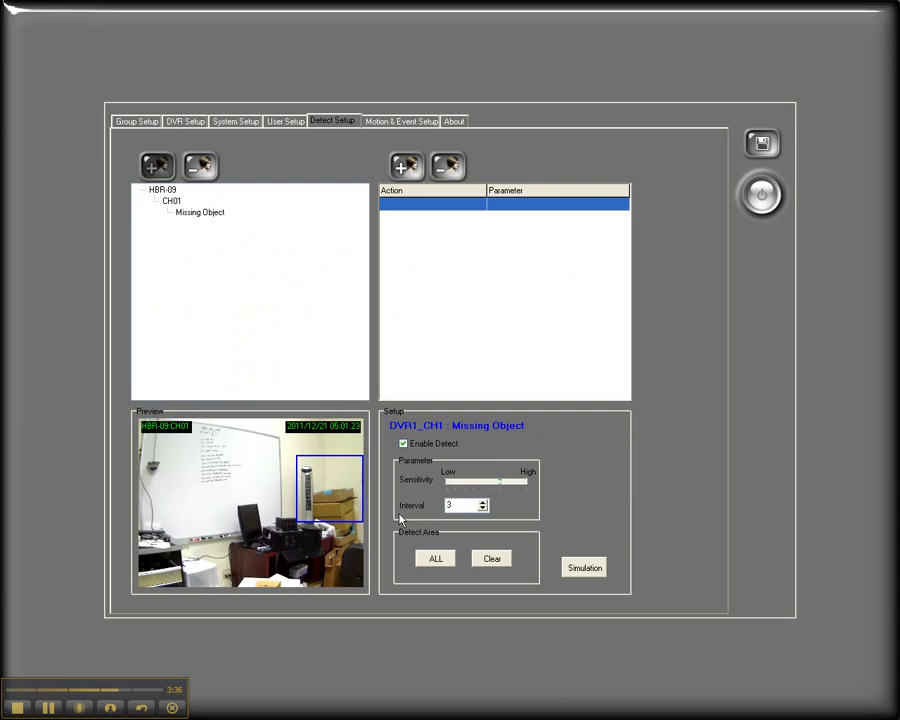
pyautogui.click(491, 561)
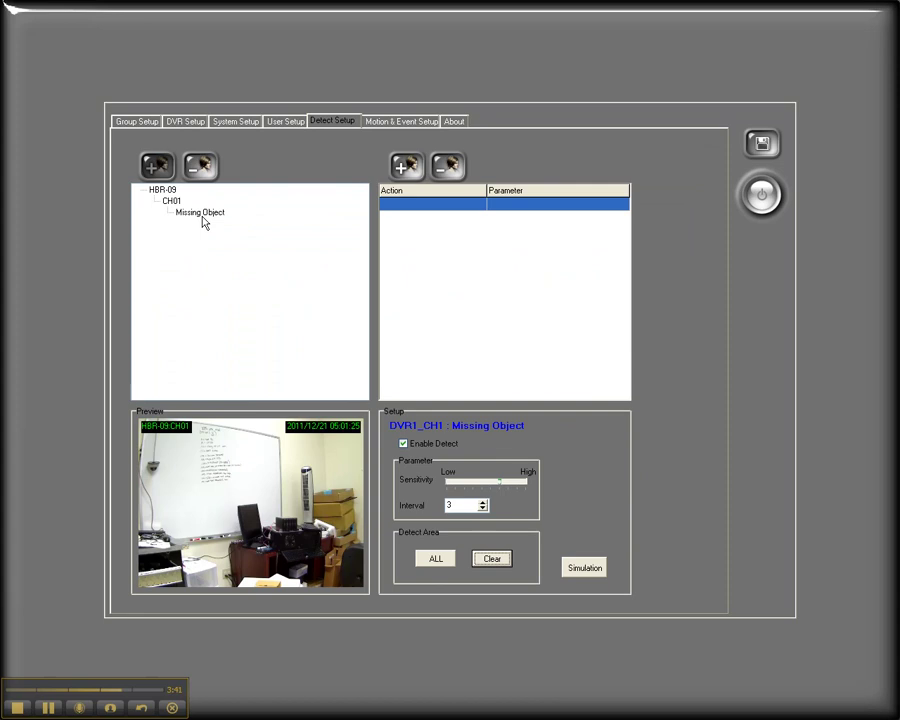
pyautogui.click(201, 214)
pyautogui.press('Delete')
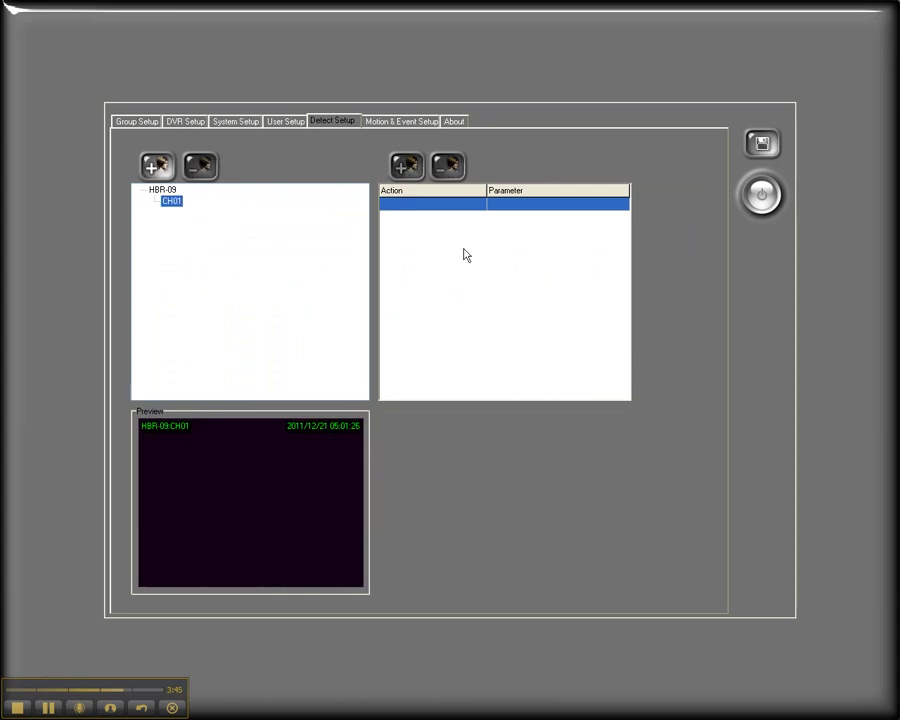
# Add a Motion event to channel CH01 under HBR-09 in Motion & Event Setup.
pyautogui.click(380, 122)
pyautogui.click(172, 190)
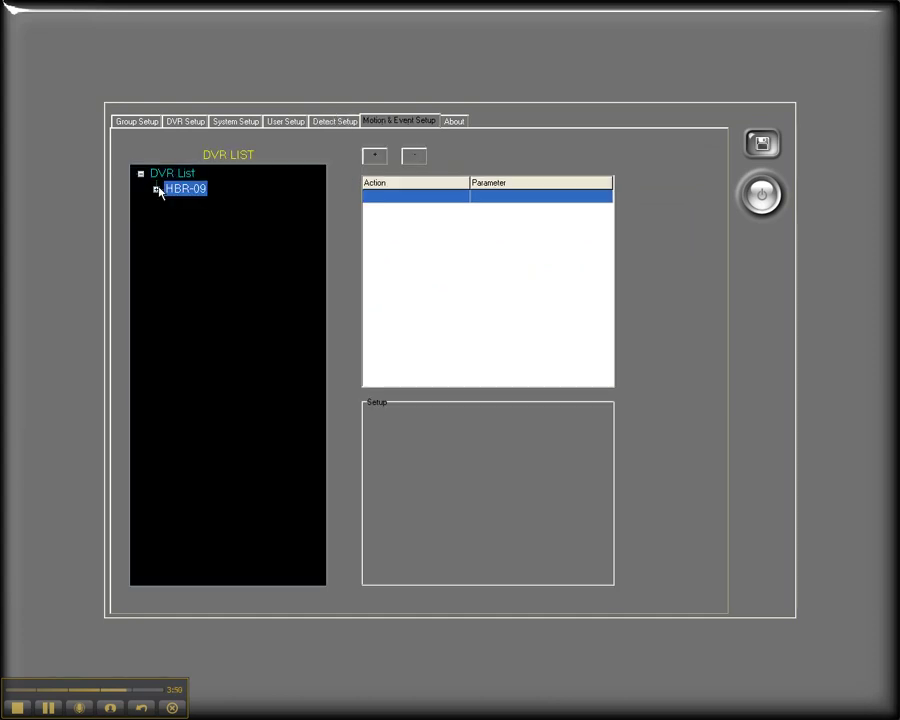
pyautogui.click(157, 189)
pyautogui.click(190, 205)
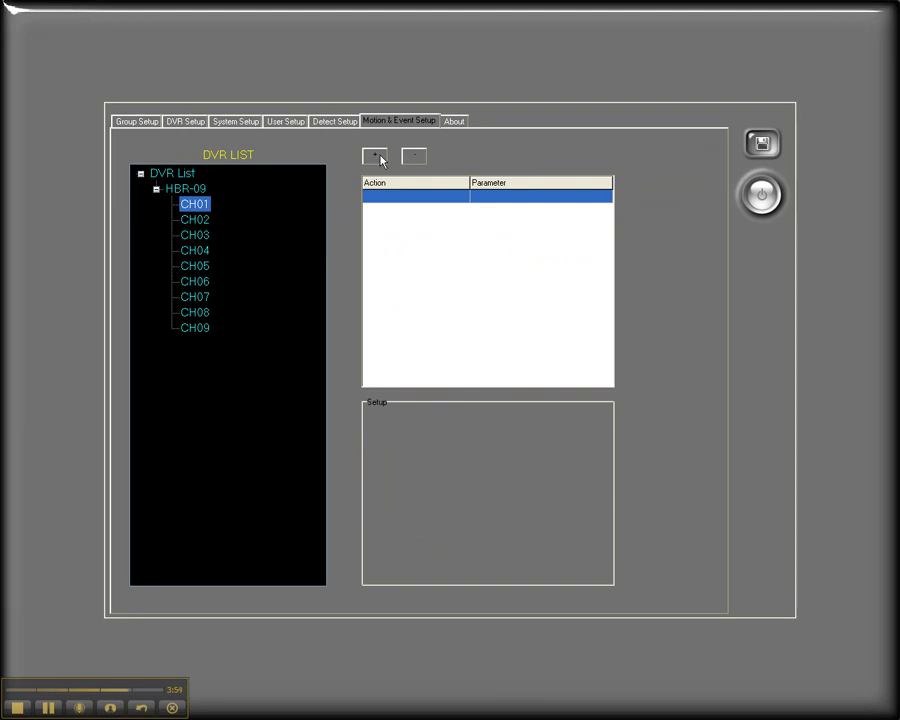
pyautogui.rightClick(202, 212)
pyautogui.click(247, 214)
pyautogui.click(171, 204)
# Start adding an action, look at Play Sound and Pop Up, then cancel.
pyautogui.click(374, 155)
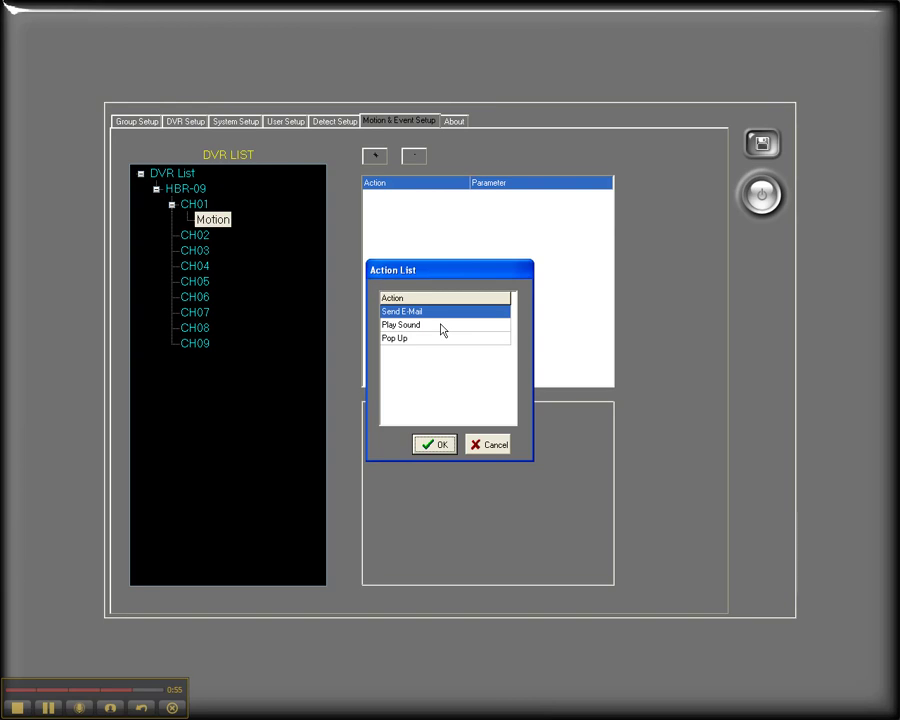
pyautogui.click(424, 330)
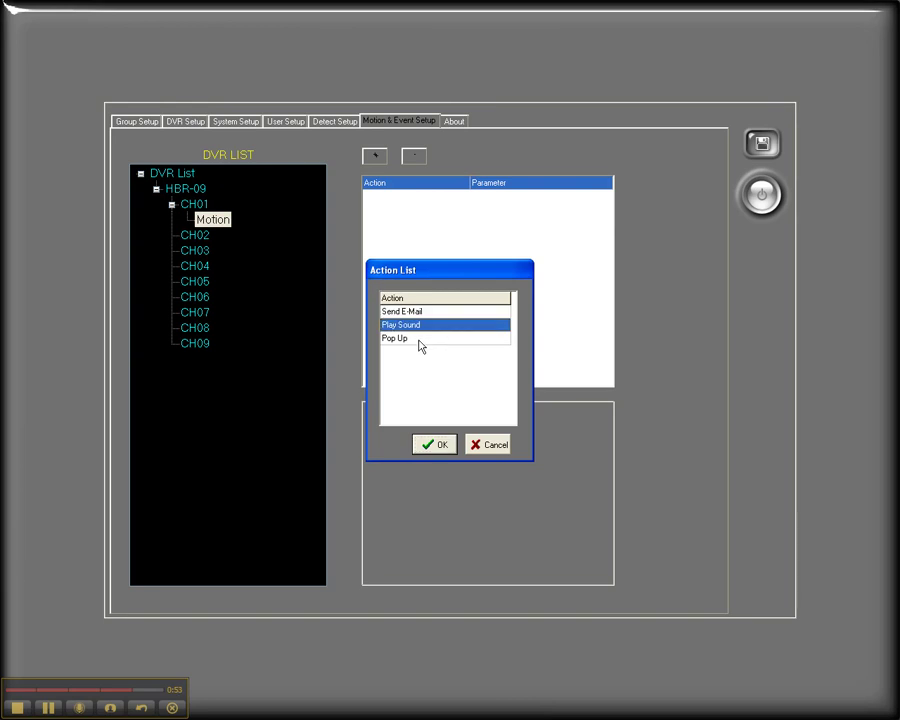
pyautogui.click(420, 340)
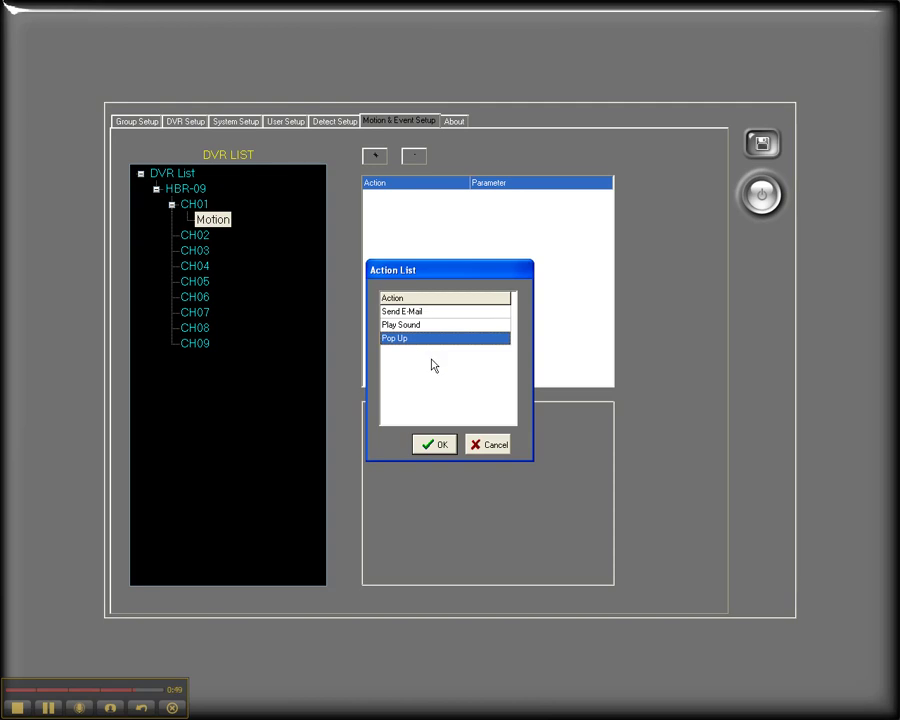
pyautogui.click(494, 446)
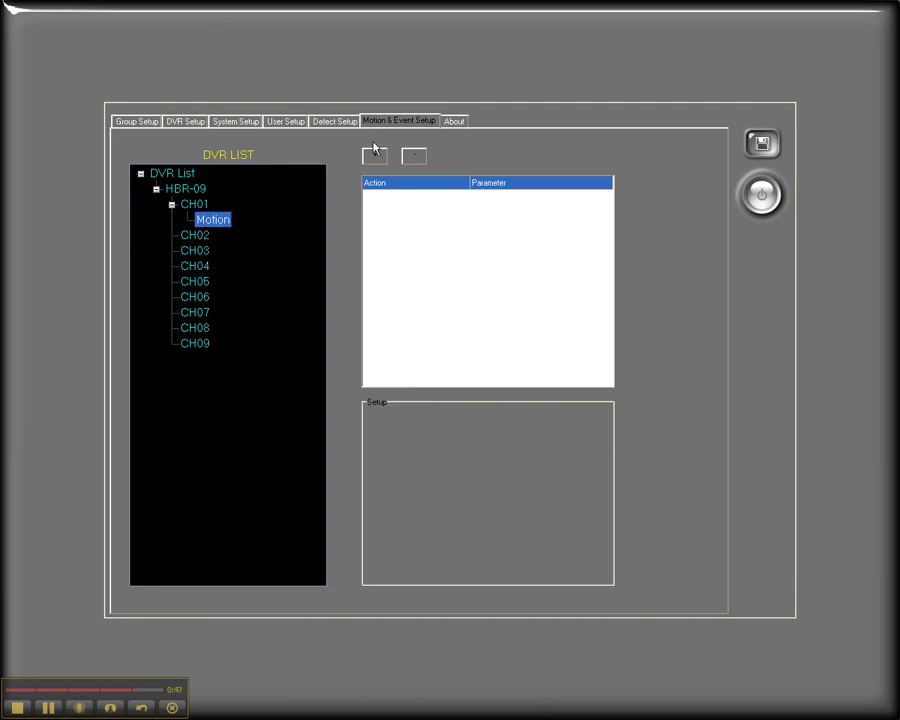
# View the About tab, save all settings and confirm, then exit setup to the live view.
pyautogui.click(455, 122)
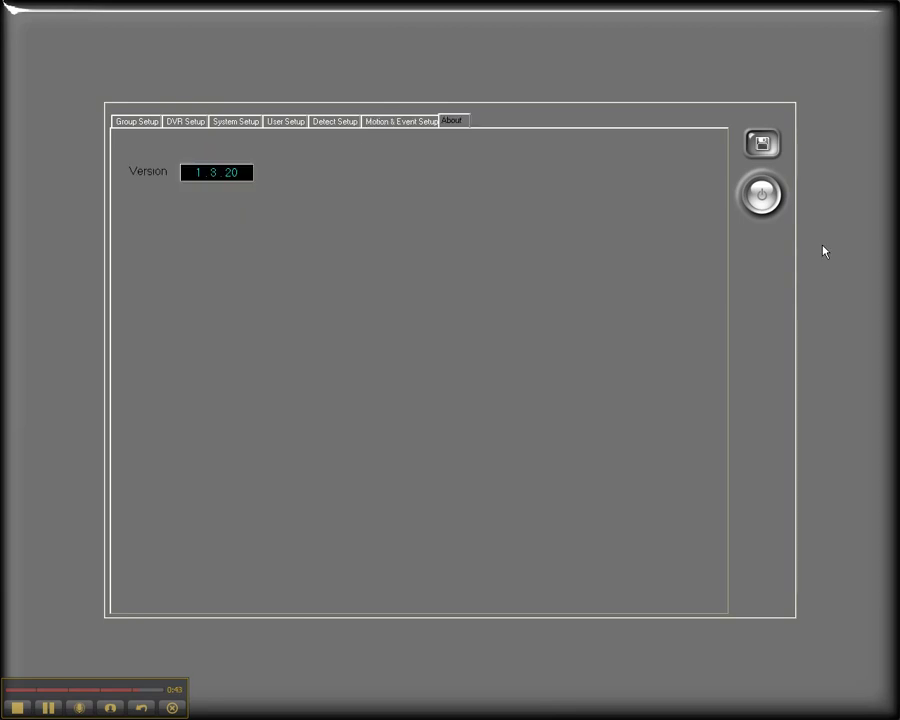
pyautogui.click(763, 145)
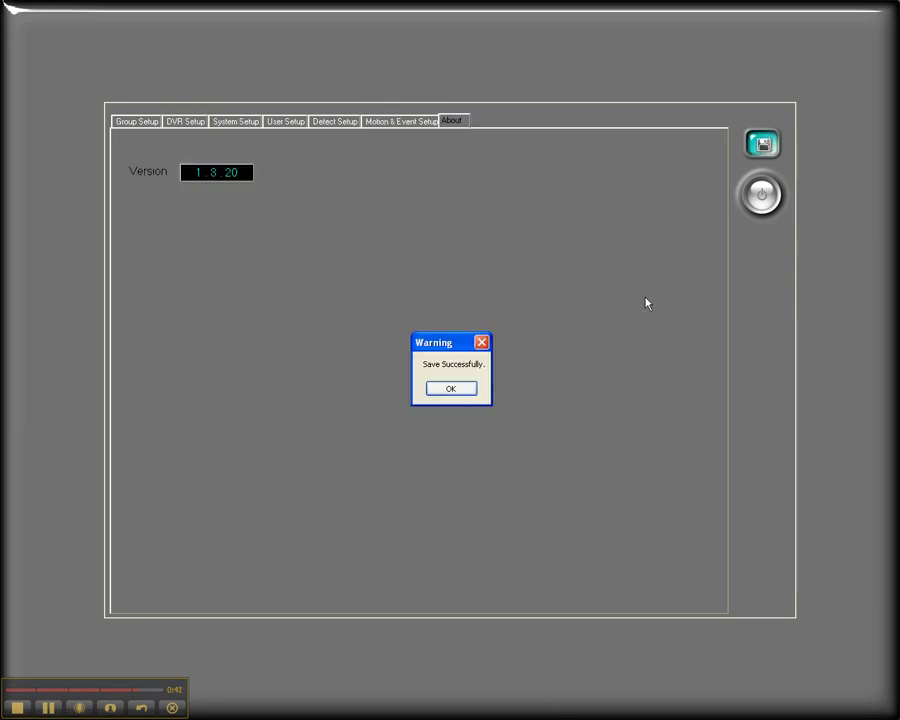
pyautogui.press('Return')
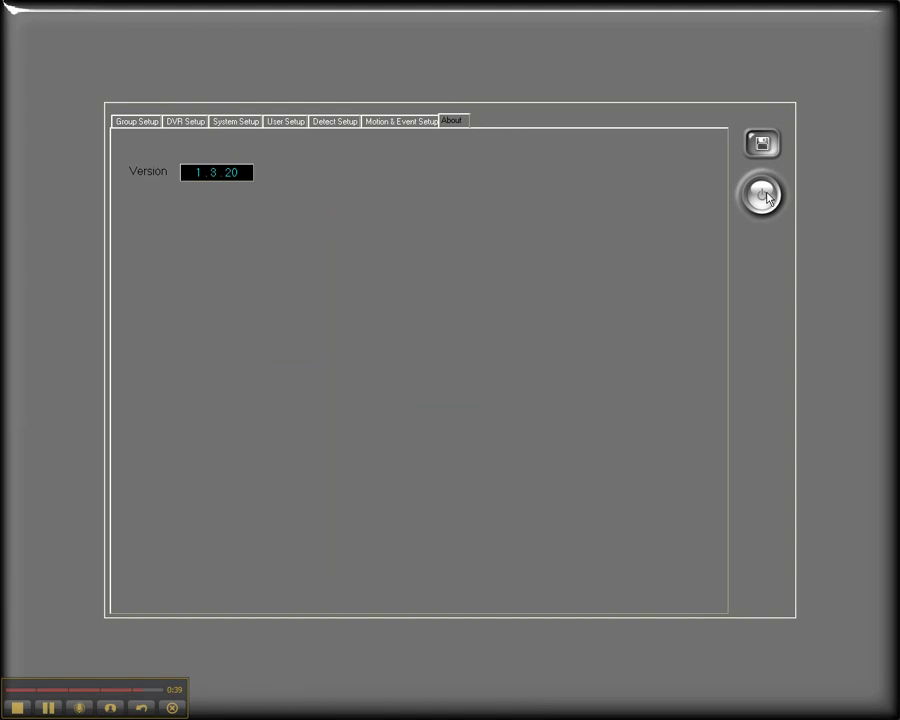
pyautogui.click(764, 196)
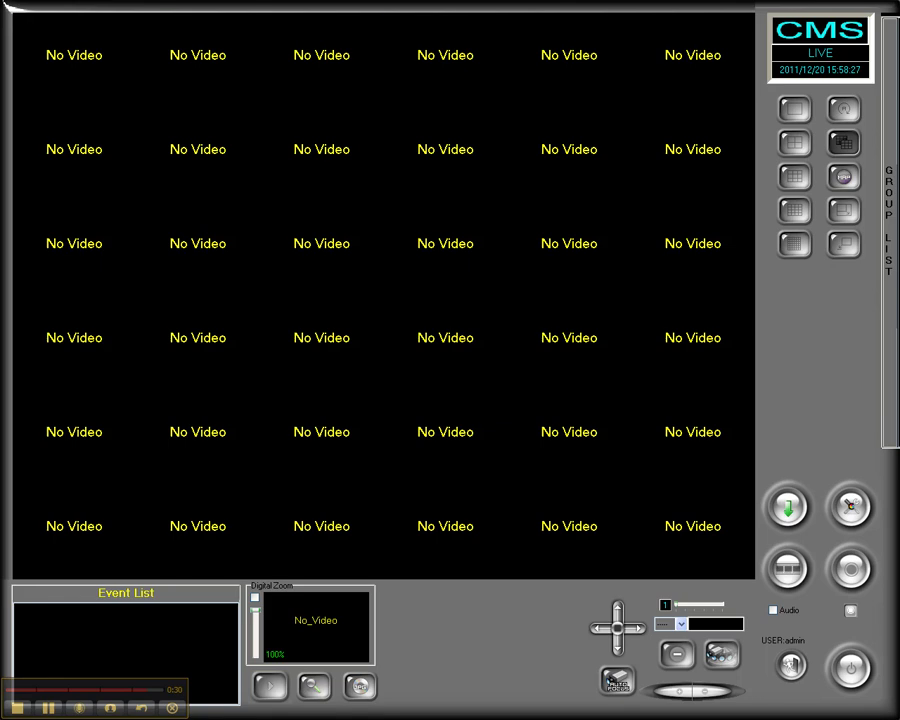